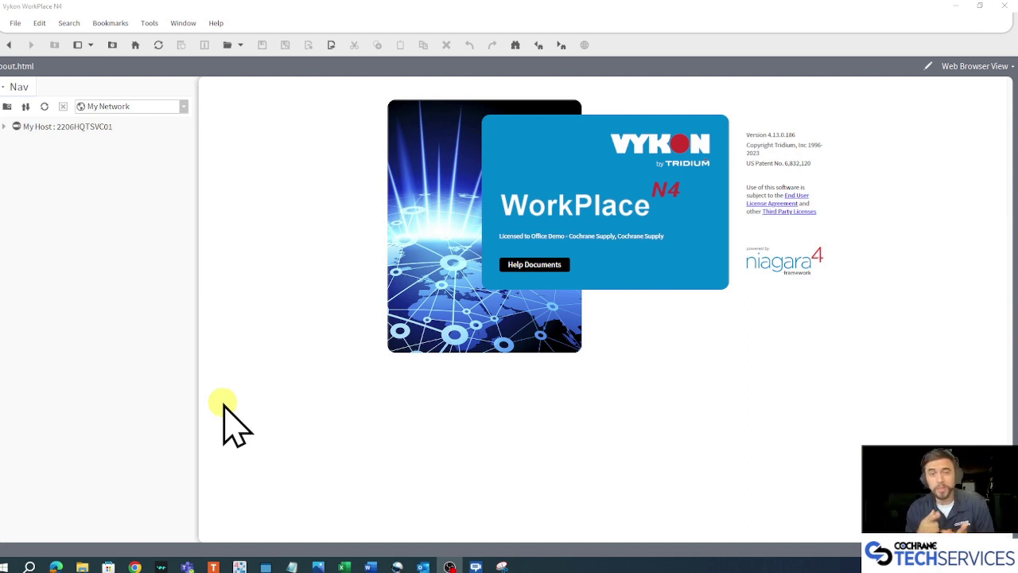
Bring up the Untitled Notepad notes and highlight the factory-default IP 192.168.1.140 and Primary Port.
{"action": "mouse_move", "coordinate": [293, 560]}
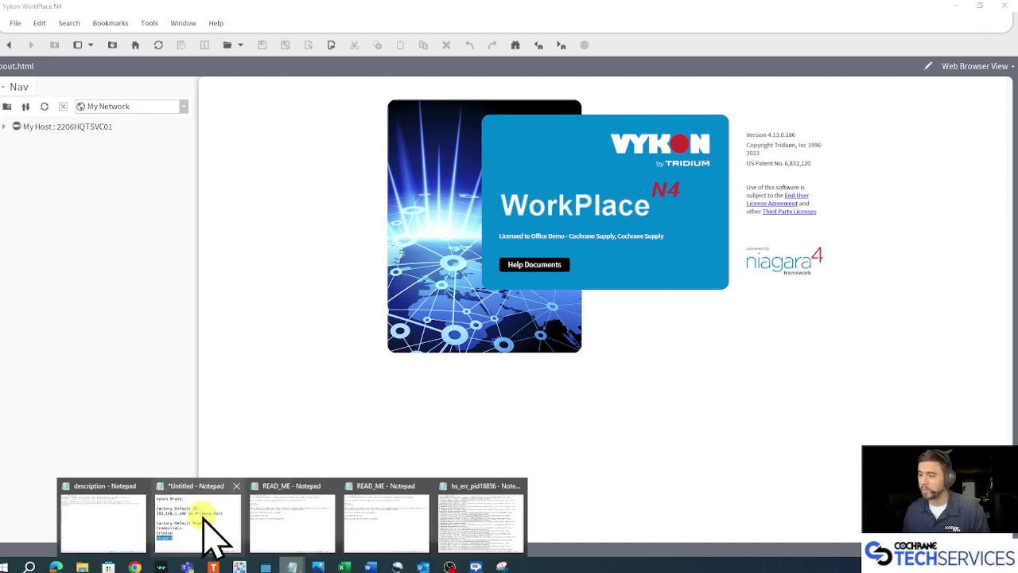
{"action": "left_click", "coordinate": [213, 533]}
{"action": "left_click", "coordinate": [618, 256]}
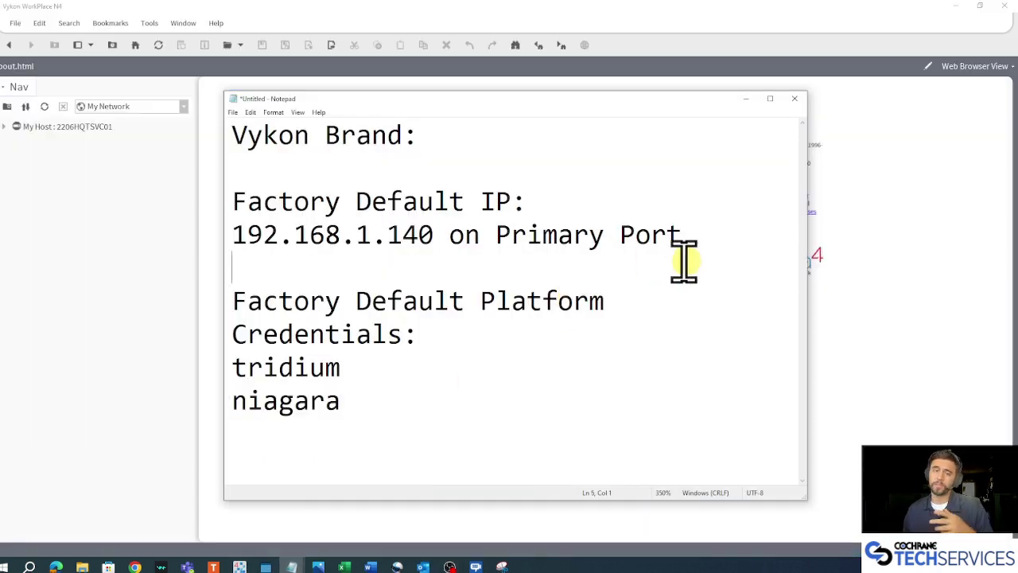
{"action": "left_click_drag", "start_coordinate": [437, 236], "coordinate": [164, 238]}
{"action": "left_click_drag", "start_coordinate": [692, 236], "coordinate": [501, 235]}
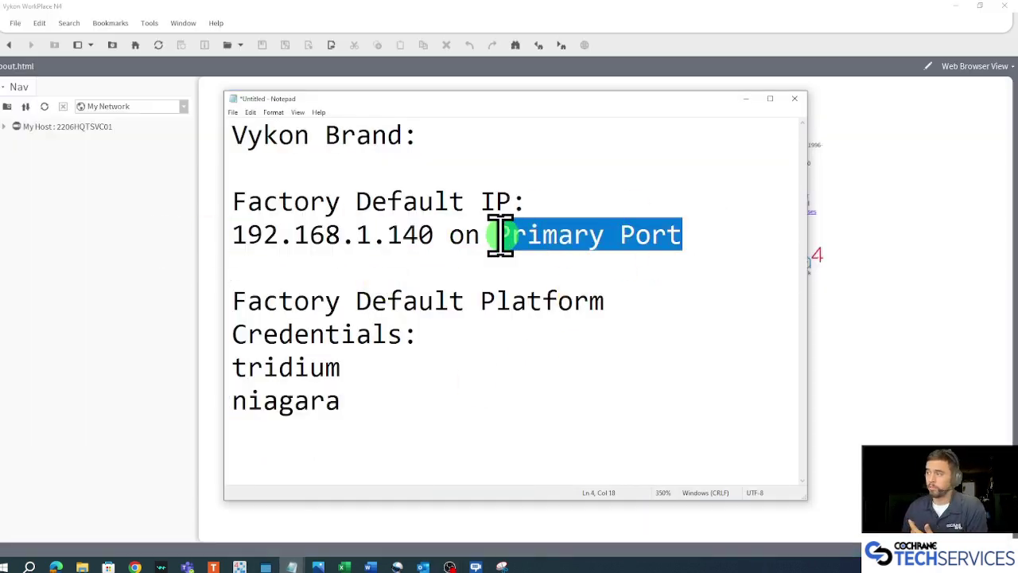
{"action": "left_click_drag", "start_coordinate": [439, 235], "coordinate": [159, 250]}
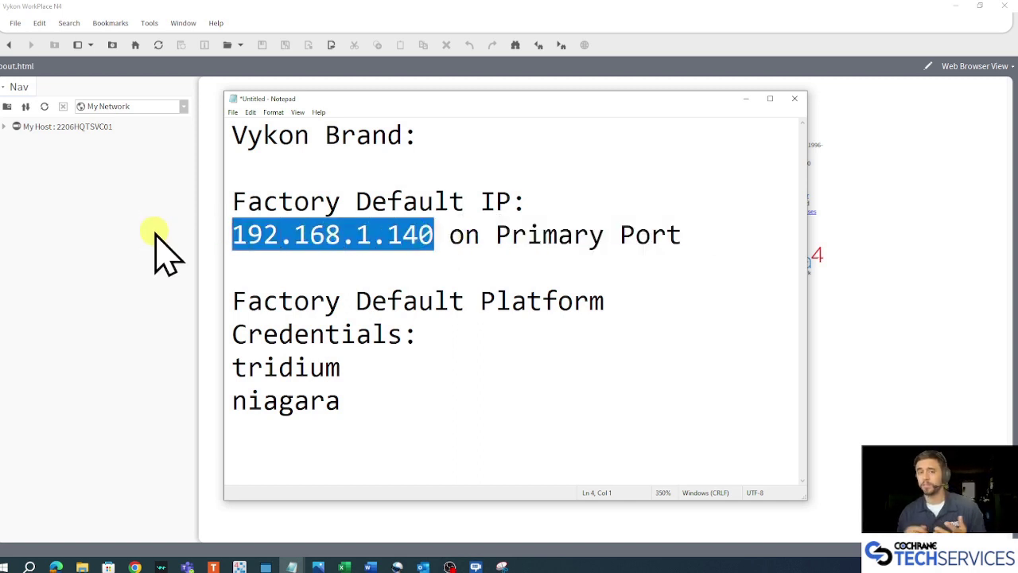
Highlight the Vykon Brand heading and default platform credentials, then view the controller photo IMG_6334.jpg.
{"action": "left_click_drag", "start_coordinate": [439, 135], "coordinate": [231, 134]}
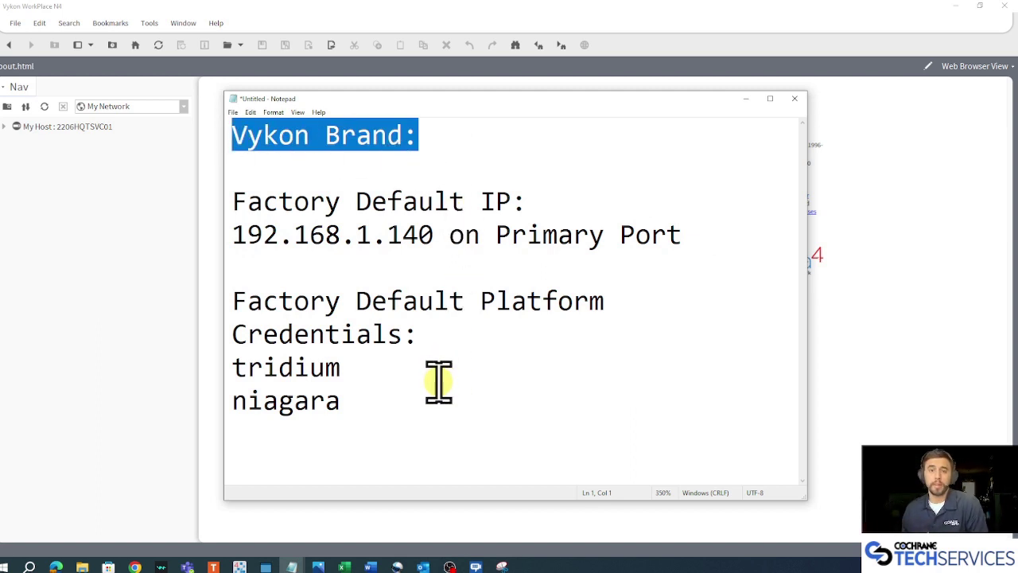
{"action": "left_click_drag", "start_coordinate": [373, 410], "coordinate": [186, 353]}
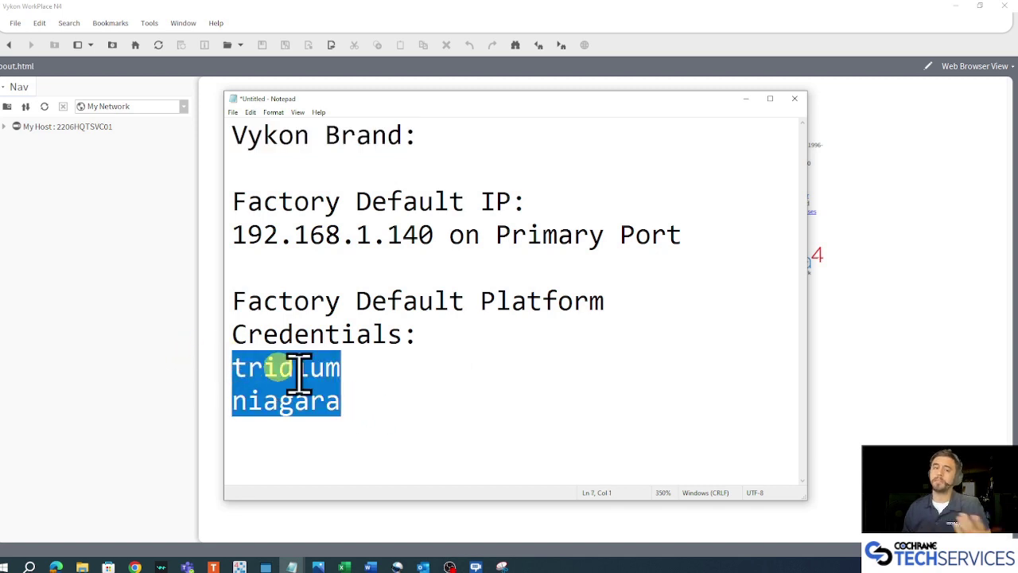
{"action": "left_click", "coordinate": [507, 440]}
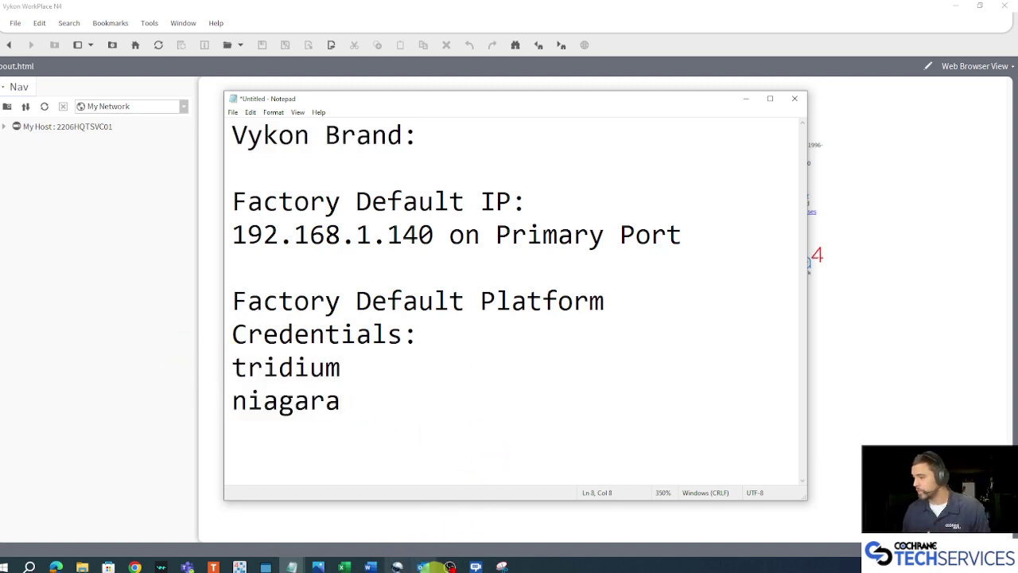
{"action": "left_click", "coordinate": [317, 566]}
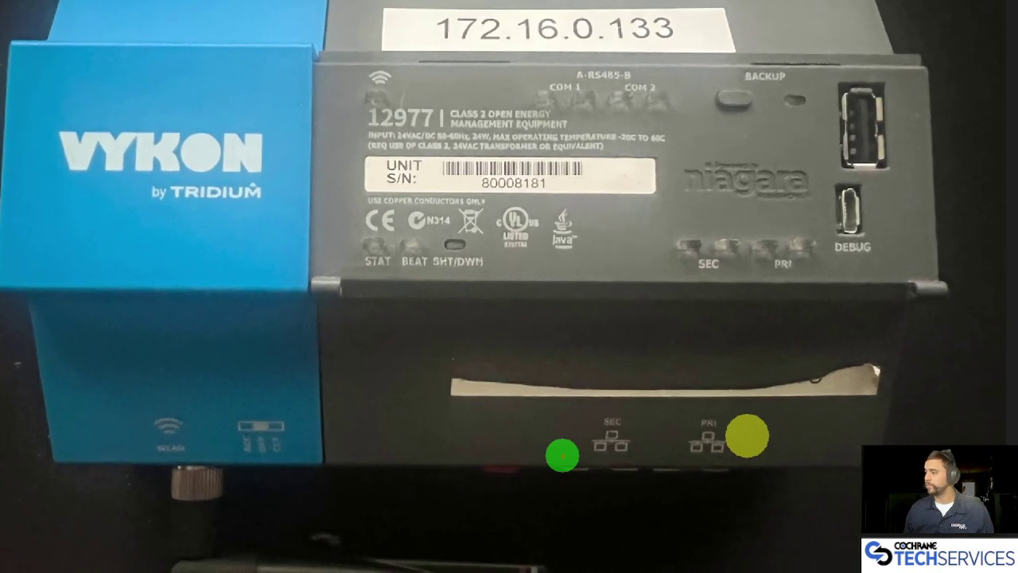
Inspect the controller's PRI network port in the IMG_6334.jpg photo.
{"action": "left_click_drag", "start_coordinate": [594, 424], "coordinate": [585, 428]}
{"action": "mouse_move", "coordinate": [660, 412]}
{"action": "left_mouse_down"}
{"action": "mouse_move", "coordinate": [623, 431]}
{"action": "mouse_move", "coordinate": [681, 412]}
{"action": "left_mouse_up"}
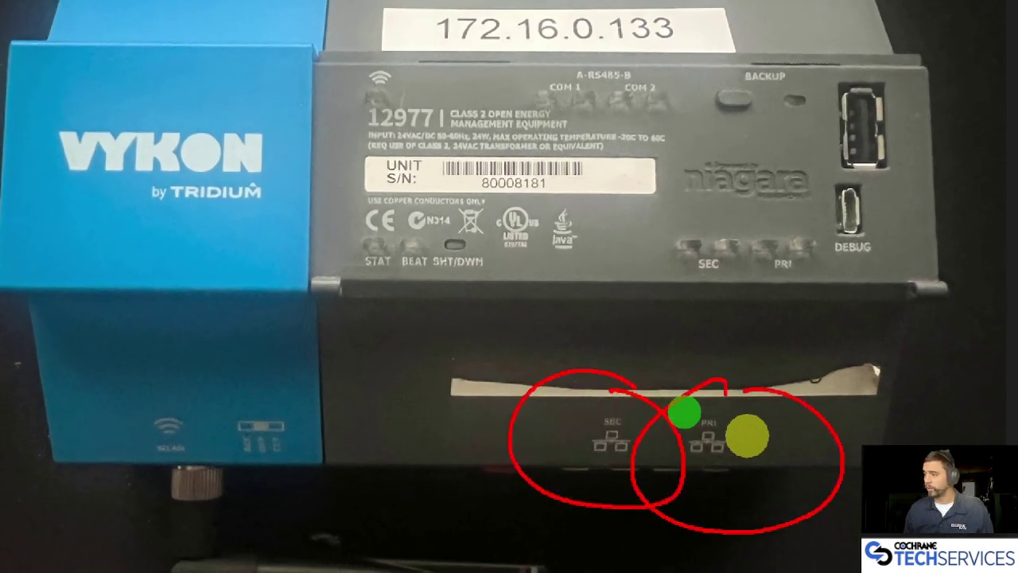
{"action": "mouse_move", "coordinate": [602, 288]}
{"action": "left_mouse_down"}
{"action": "mouse_move", "coordinate": [629, 419]}
{"action": "mouse_move", "coordinate": [588, 412]}
{"action": "left_mouse_up"}
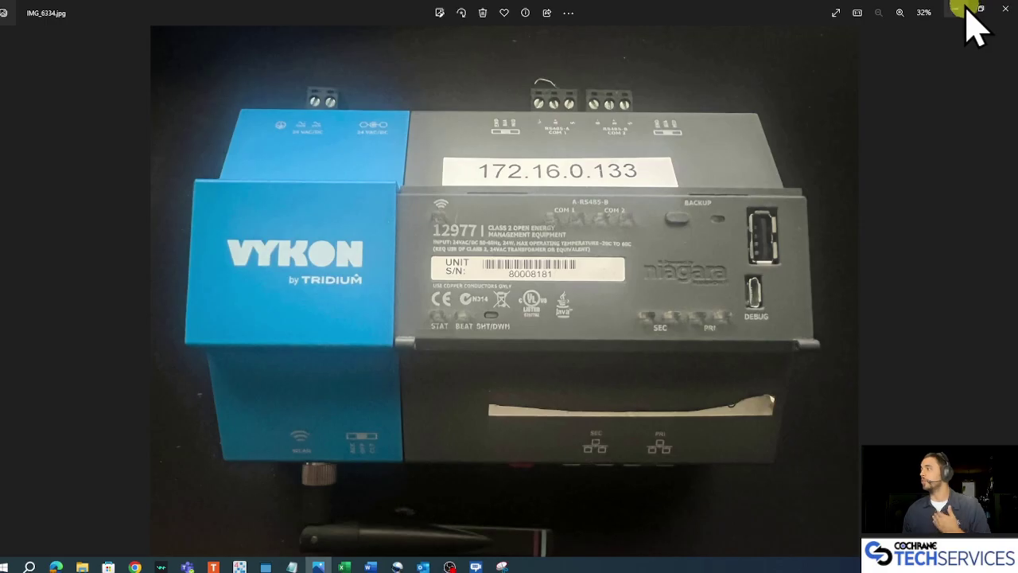
Minimize the photo, recheck the factory-default IP in Notepad, and minimize Notepad.
{"action": "left_click", "coordinate": [959, 8]}
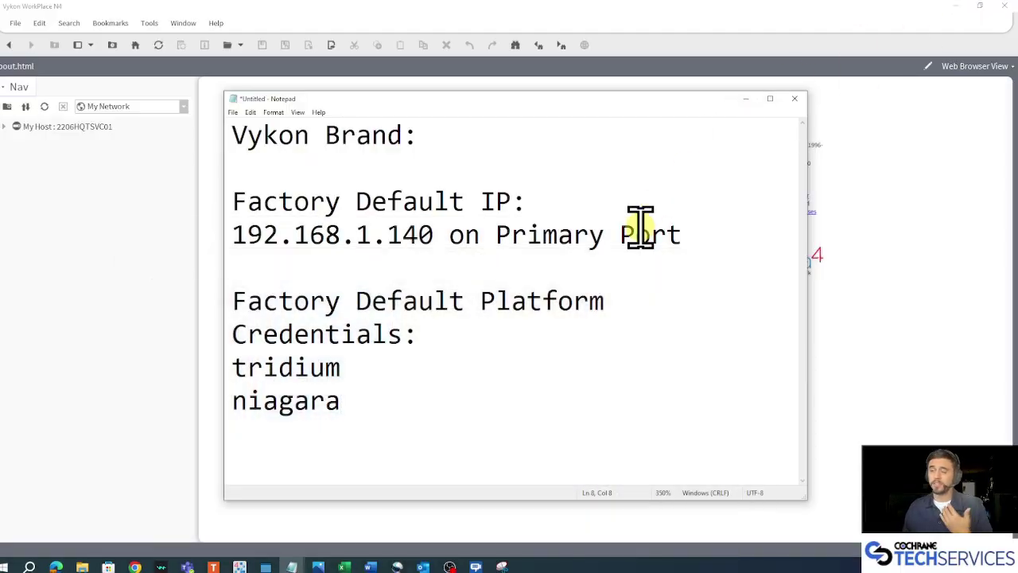
{"action": "left_click_drag", "start_coordinate": [433, 237], "coordinate": [203, 238]}
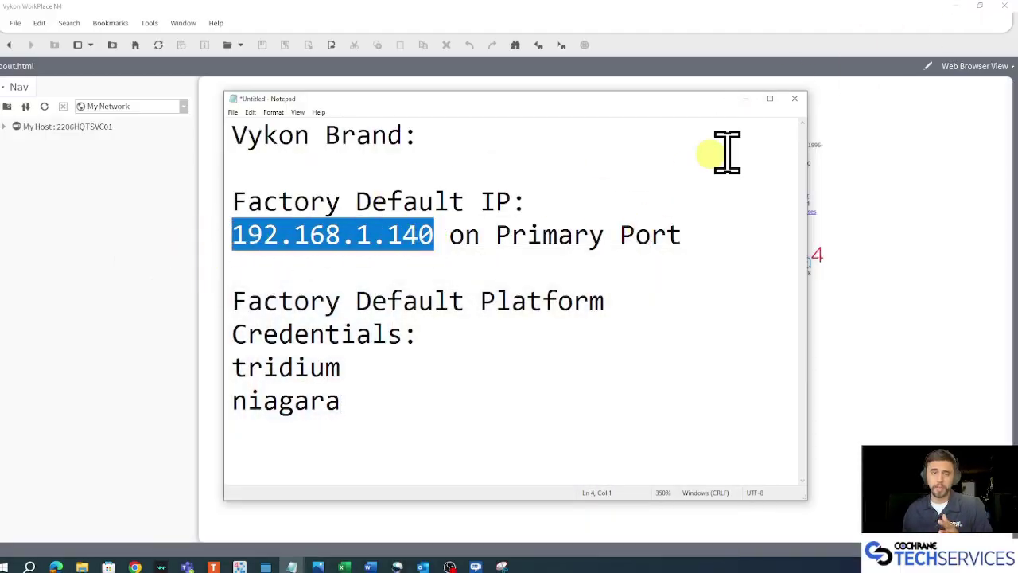
{"action": "left_click", "coordinate": [746, 99]}
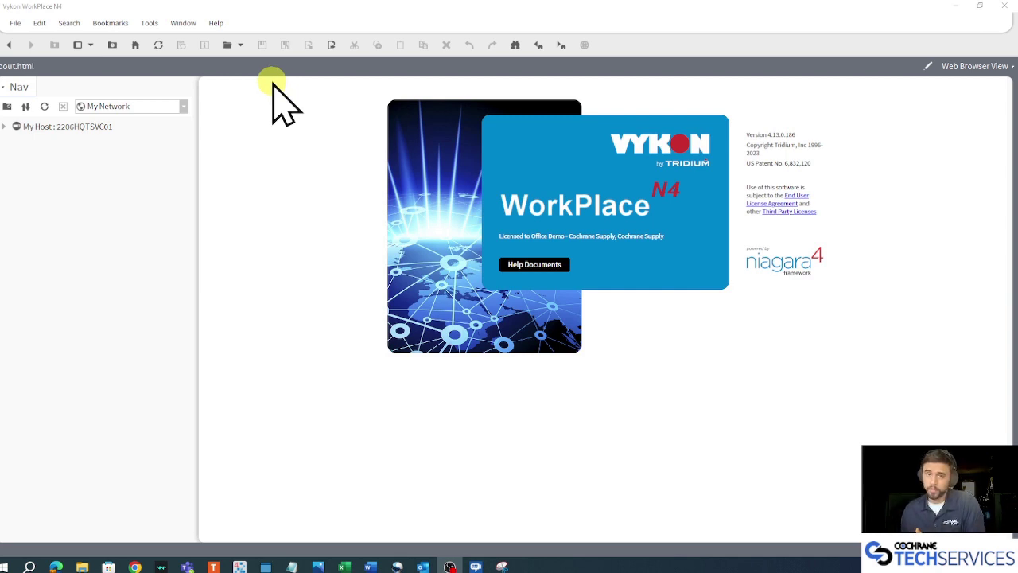
Start an Open Platform connection with host IP 172.19.0.121, keeping port 5011.
{"action": "left_click", "coordinate": [230, 45]}
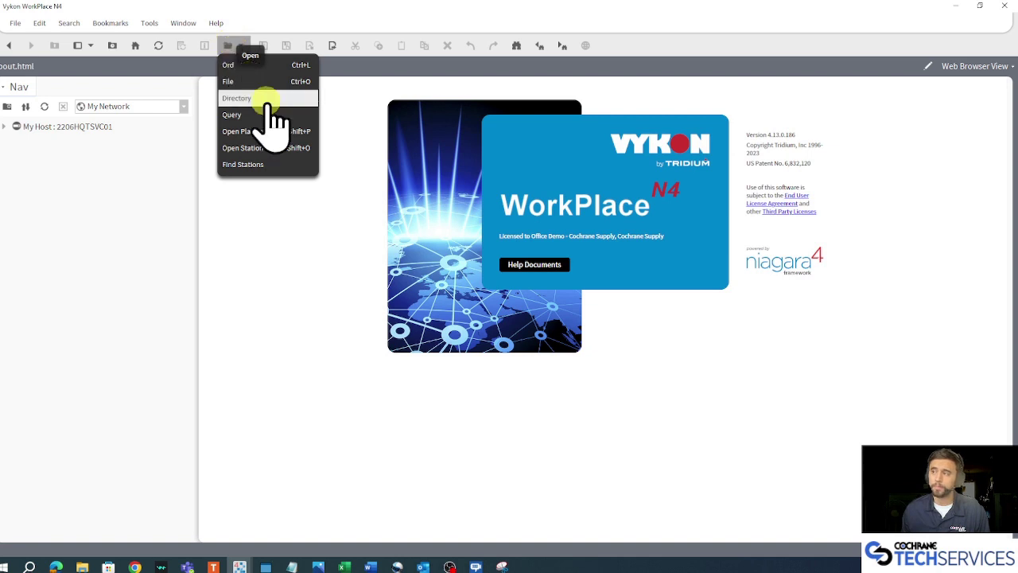
{"action": "left_click", "coordinate": [290, 134]}
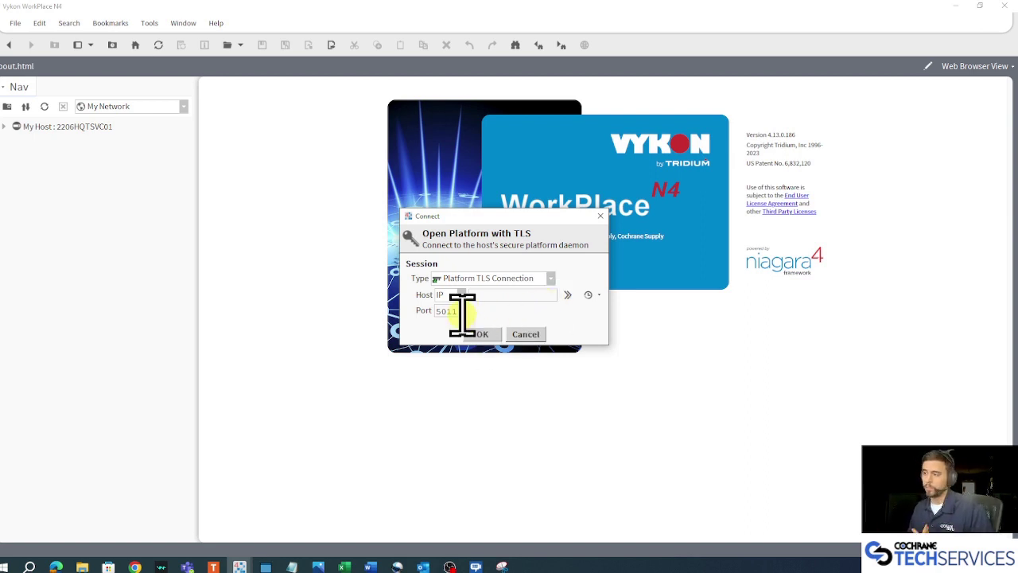
{"action": "left_click", "coordinate": [495, 296]}
{"action": "type", "text": "172.19.0.121"}
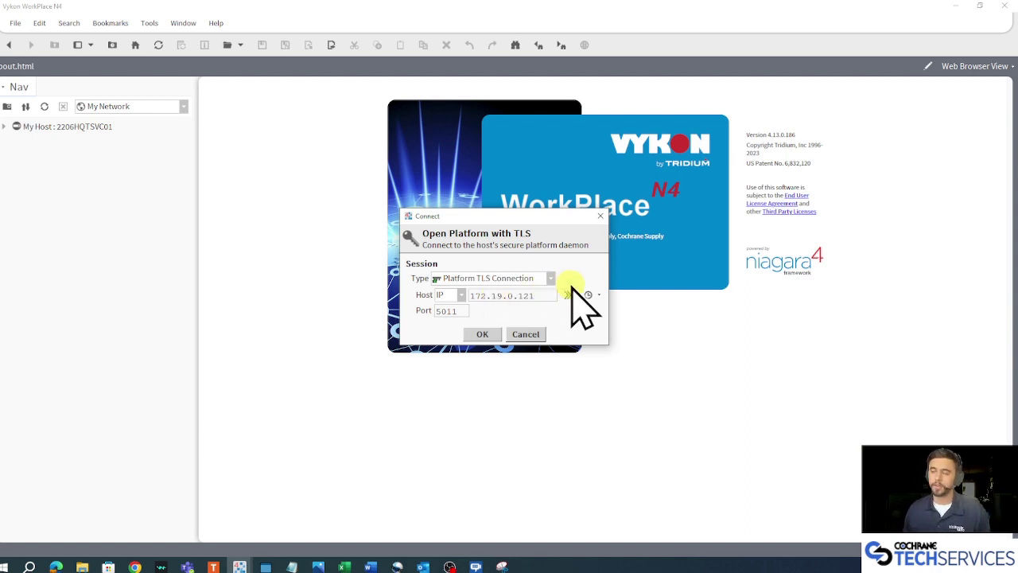
{"action": "left_click_drag", "start_coordinate": [548, 295], "coordinate": [448, 310]}
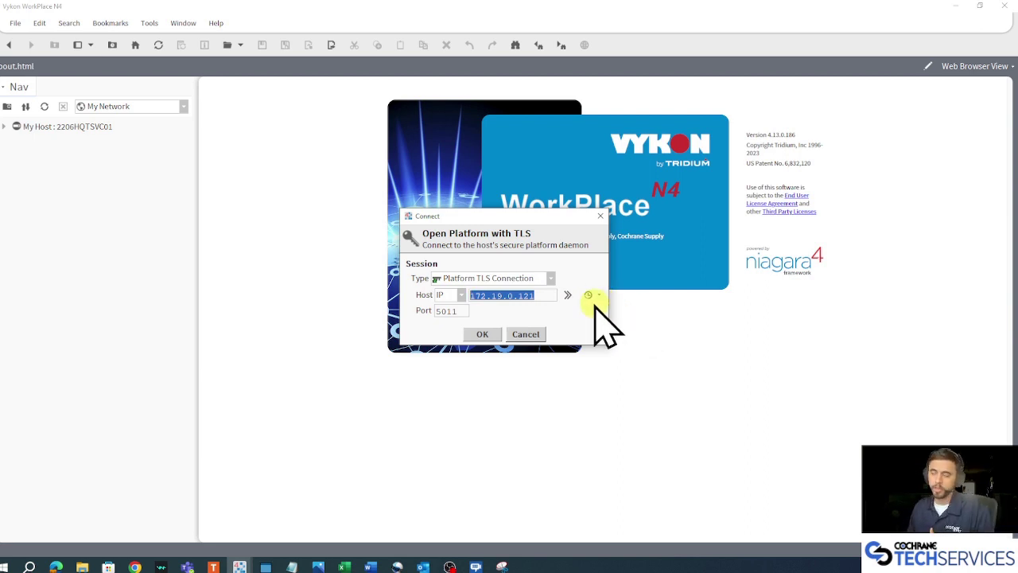
{"action": "left_click", "coordinate": [548, 296]}
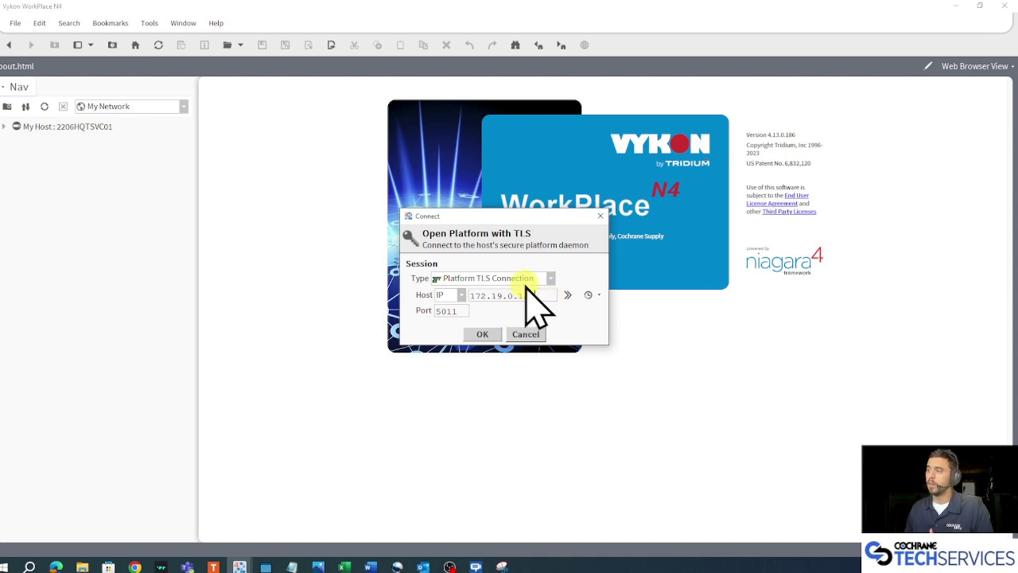
Connect to 172.19.0.121, review the certificate warning, and accept the unverified Niagara4 certificate.
{"action": "left_click", "coordinate": [483, 335]}
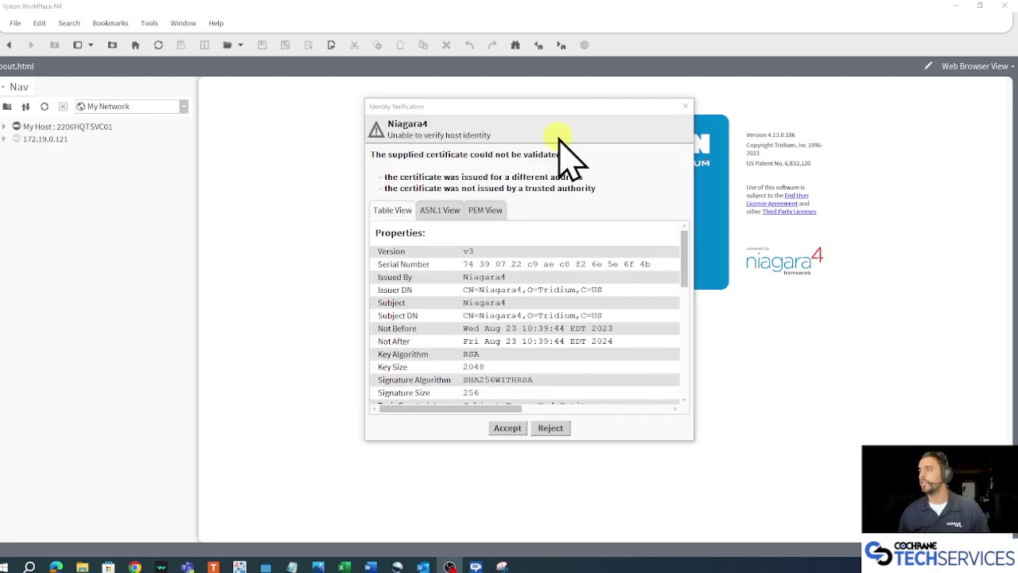
{"action": "mouse_move", "coordinate": [529, 109]}
{"action": "left_mouse_down"}
{"action": "mouse_move", "coordinate": [522, 117]}
{"action": "mouse_move", "coordinate": [538, 125]}
{"action": "left_mouse_up"}
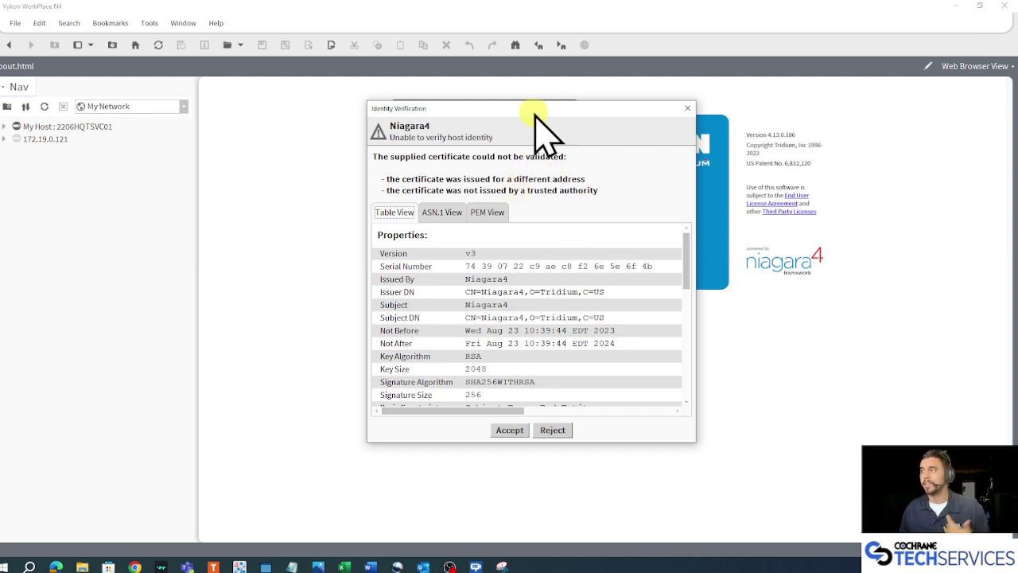
{"action": "left_click_drag", "start_coordinate": [535, 114], "coordinate": [510, 93]}
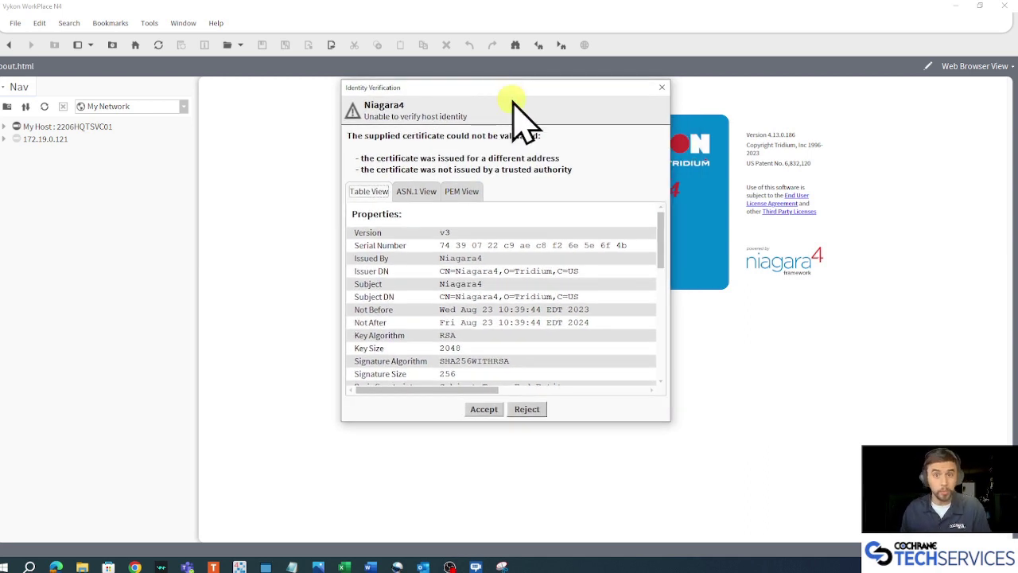
{"action": "left_click", "coordinate": [484, 409]}
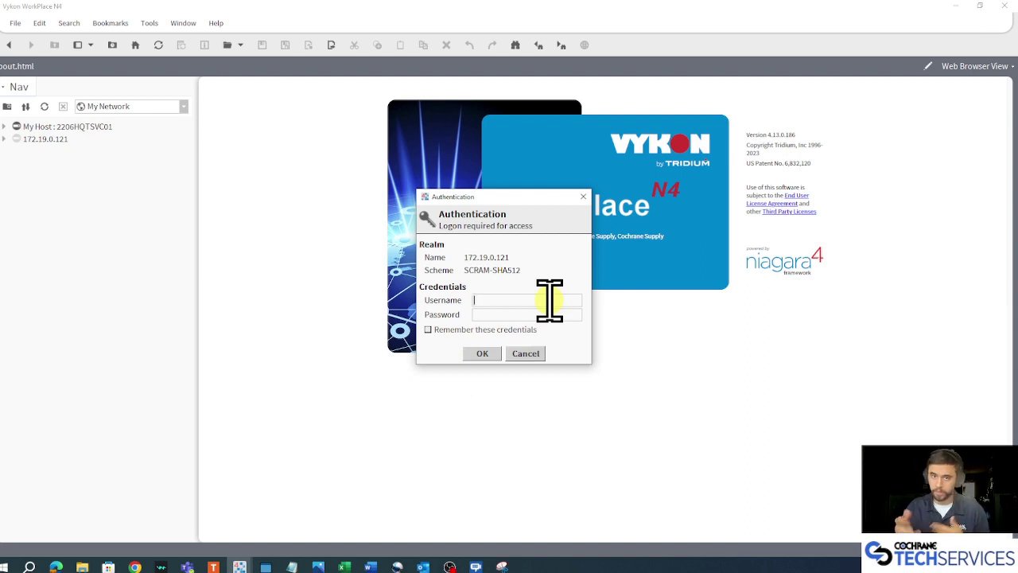
Log in with the default tridium username and the factory-default password.
{"action": "type", "text": "tridium"}
{"action": "key", "text": "Tab"}
{"action": "type", "text": "niagara"}
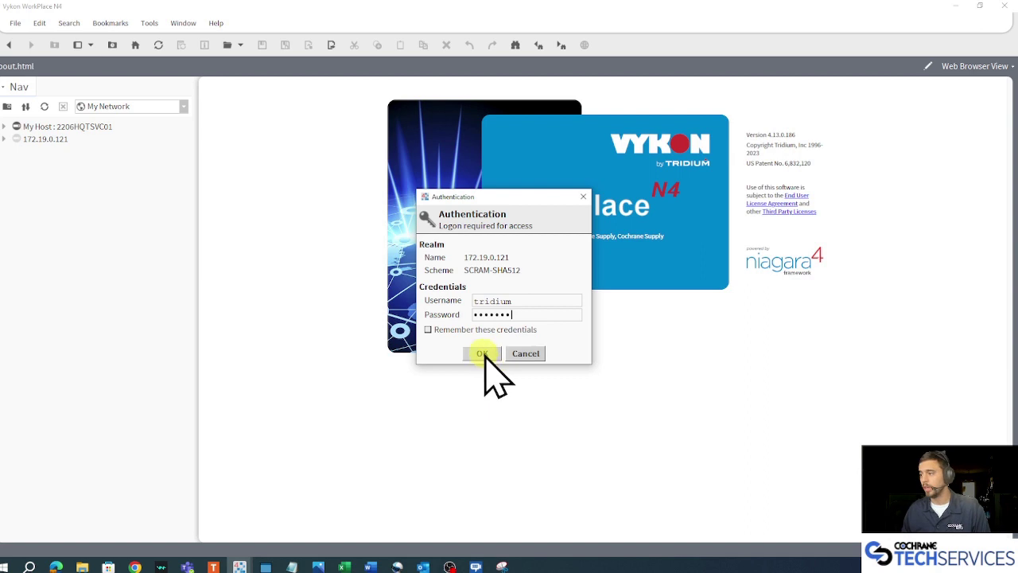
{"action": "left_click", "coordinate": [482, 353]}
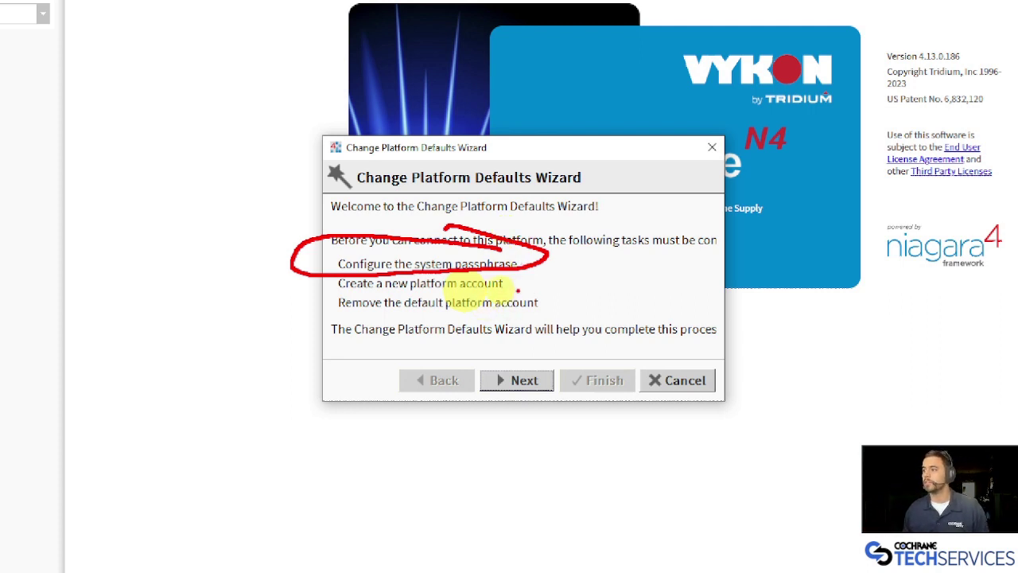
Review the three required tasks on the wizard's welcome page, then continue.
{"action": "left_click_drag", "start_coordinate": [508, 283], "coordinate": [635, 265]}
{"action": "left_click_drag", "start_coordinate": [547, 313], "coordinate": [689, 296]}
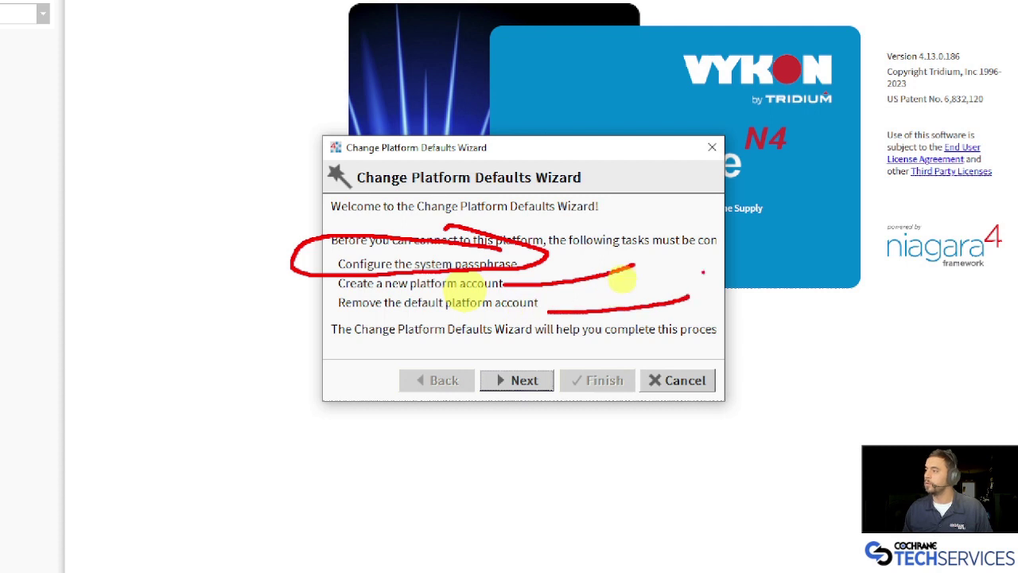
{"action": "mouse_move", "coordinate": [757, 277]}
{"action": "left_mouse_down"}
{"action": "mouse_move", "coordinate": [761, 313]}
{"action": "mouse_move", "coordinate": [790, 296]}
{"action": "mouse_move", "coordinate": [833, 304]}
{"action": "left_mouse_up"}
{"action": "mouse_move", "coordinate": [857, 256]}
{"action": "left_mouse_down"}
{"action": "mouse_move", "coordinate": [883, 297]}
{"action": "mouse_move", "coordinate": [1017, 288]}
{"action": "left_mouse_up"}
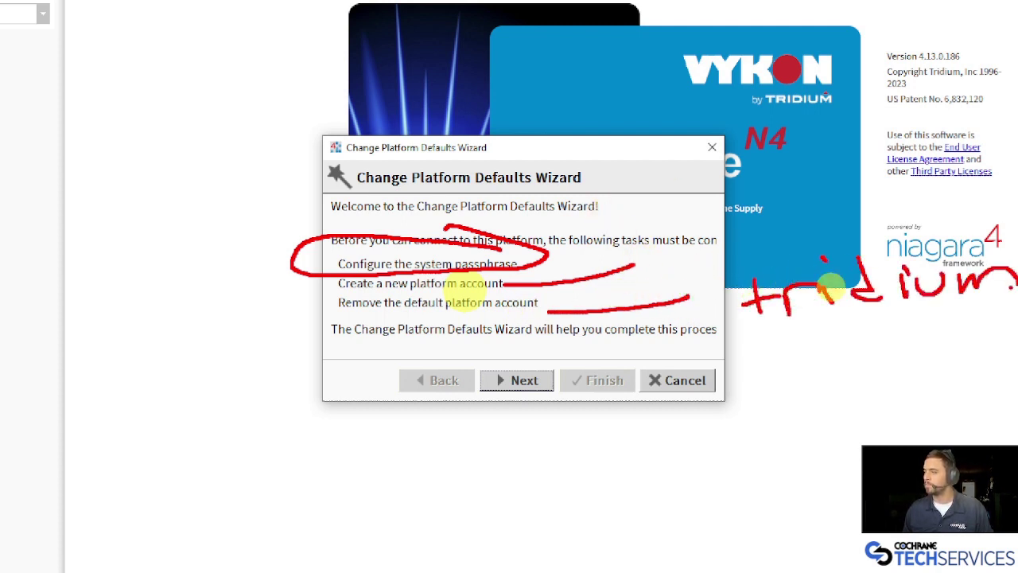
{"action": "mouse_move", "coordinate": [768, 360]}
{"action": "left_mouse_down"}
{"action": "mouse_move", "coordinate": [792, 385]}
{"action": "mouse_move", "coordinate": [860, 380]}
{"action": "mouse_move", "coordinate": [842, 430]}
{"action": "left_mouse_up"}
{"action": "left_click", "coordinate": [873, 367]}
{"action": "mouse_move", "coordinate": [907, 358]}
{"action": "left_mouse_down"}
{"action": "mouse_move", "coordinate": [912, 381]}
{"action": "mouse_move", "coordinate": [942, 351]}
{"action": "mouse_move", "coordinate": [985, 385]}
{"action": "left_mouse_up"}
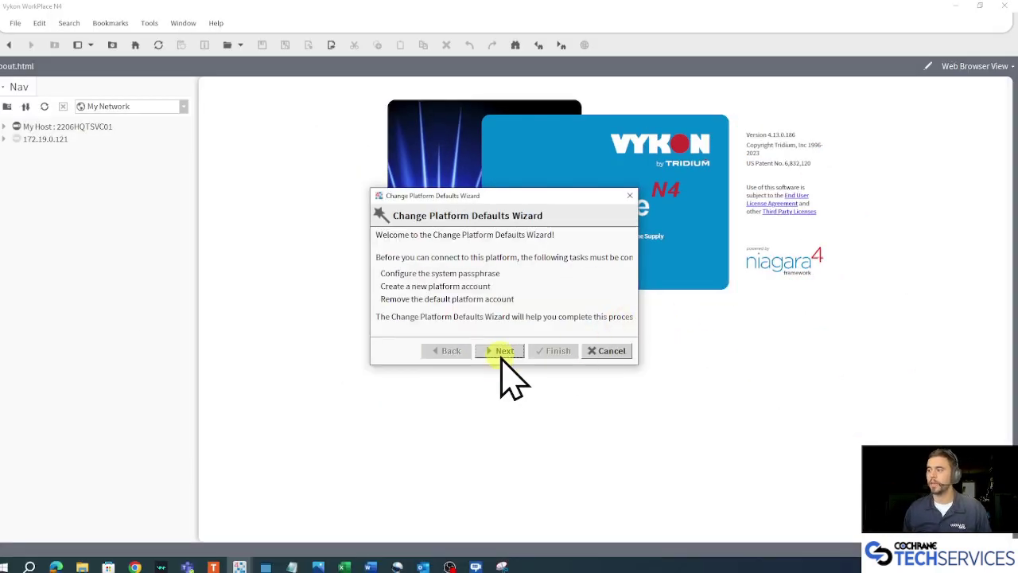
{"action": "left_click", "coordinate": [518, 381]}
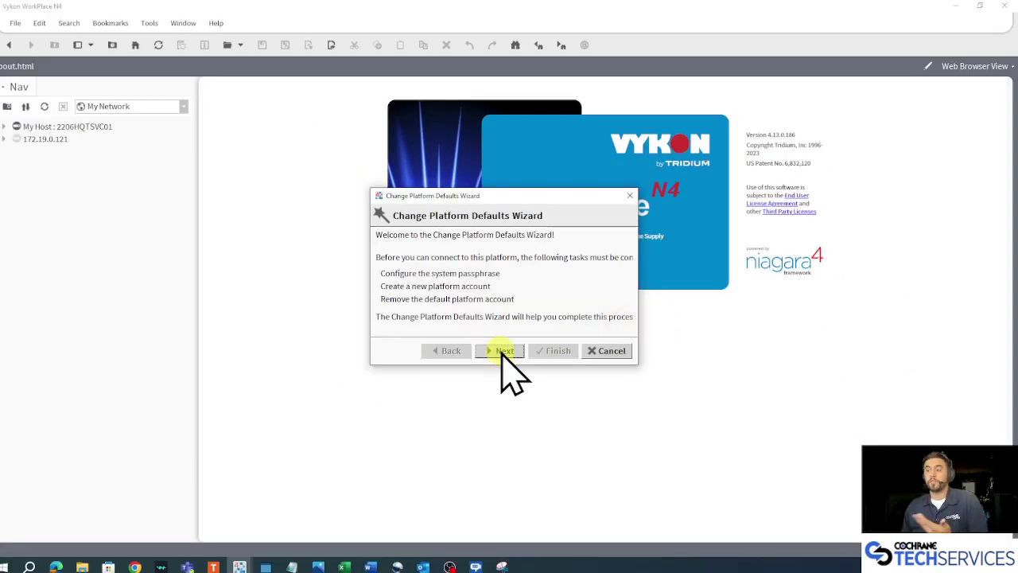
Enter the new system passphrase and its confirmation, then advance to Create a Platform Account.
{"action": "left_click", "coordinate": [554, 260]}
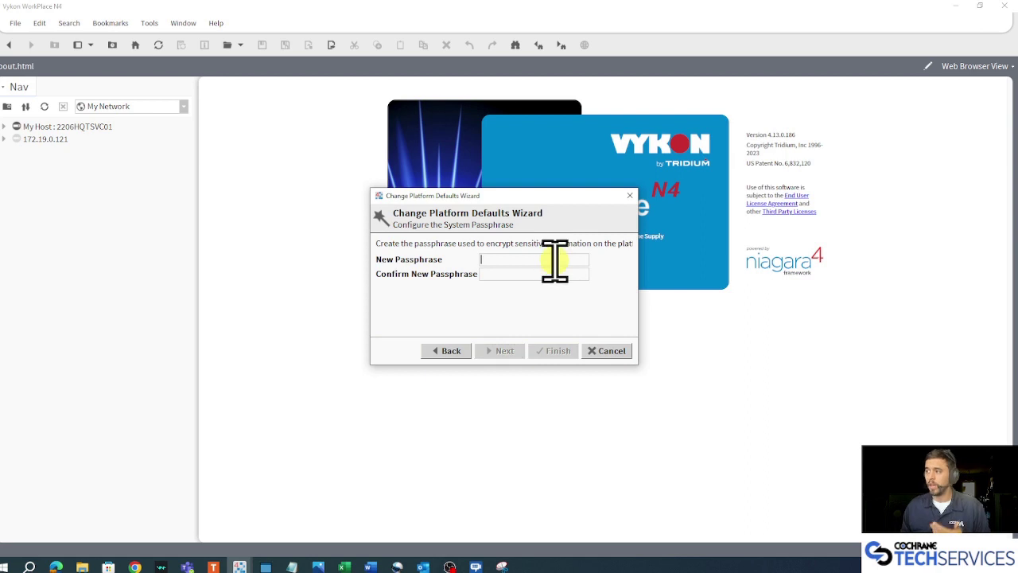
{"action": "type", "text": "••••••••••••"}
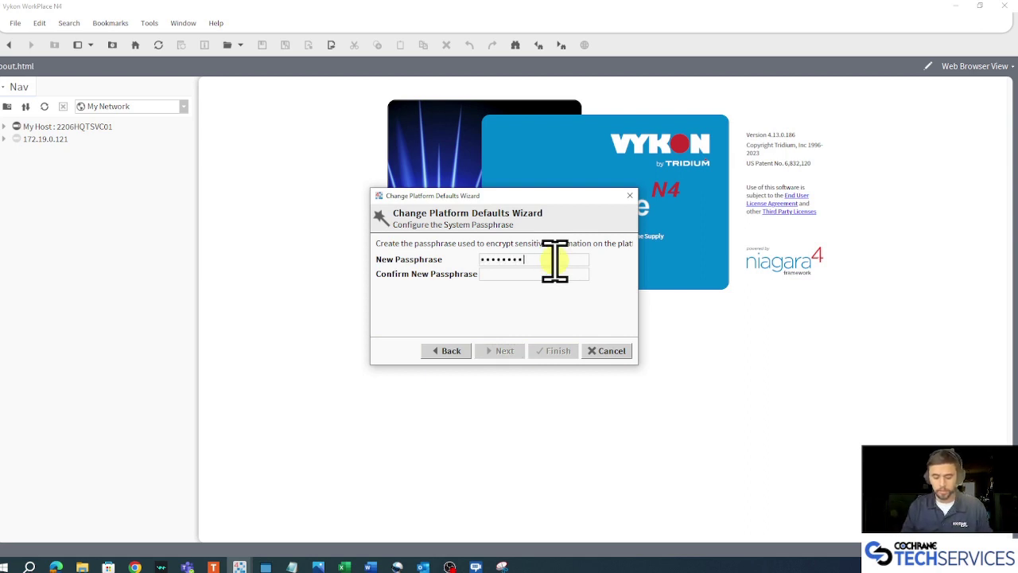
{"action": "type", "text": "••••••••••••"}
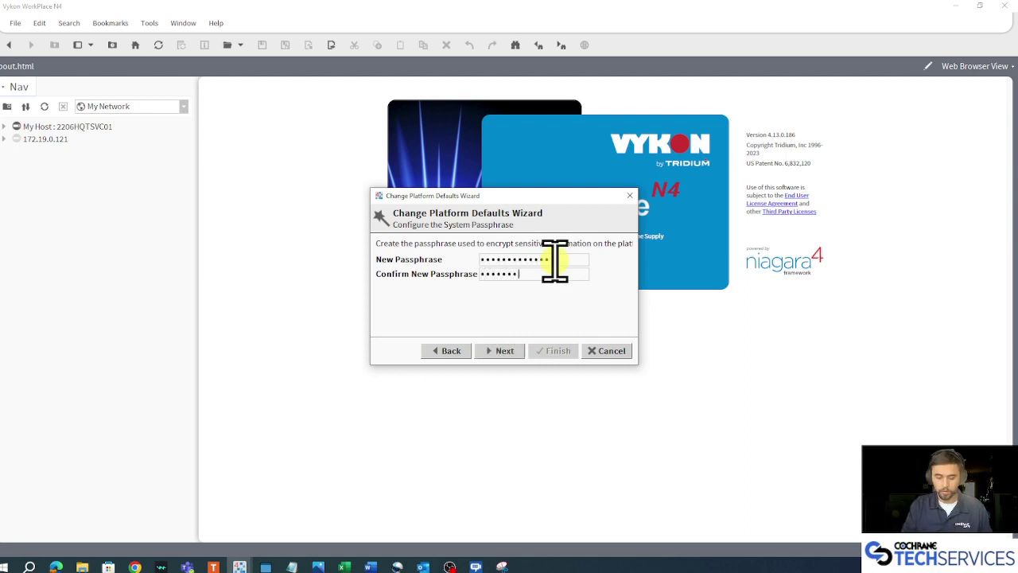
{"action": "left_click", "coordinate": [503, 351]}
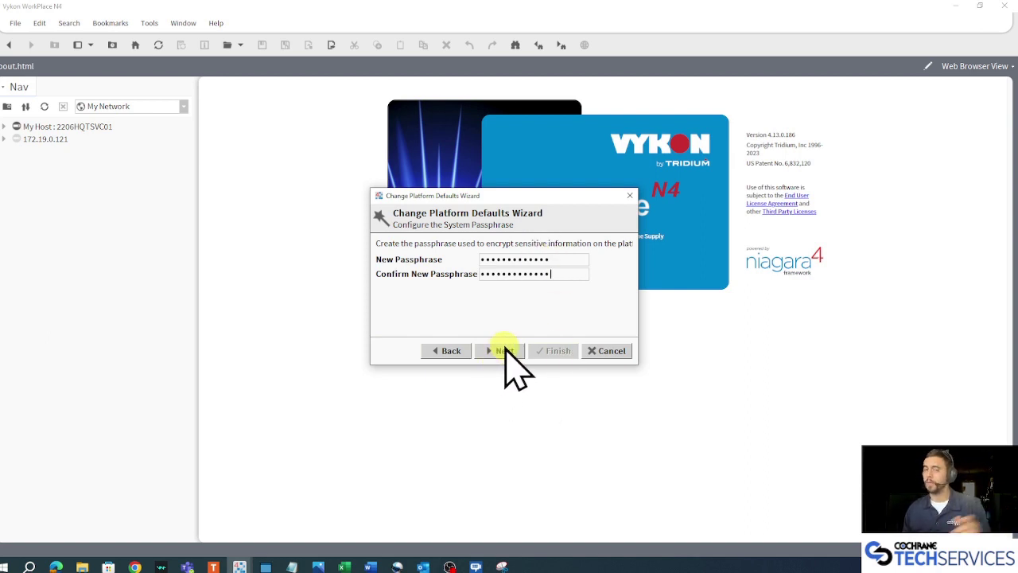
{"action": "left_click", "coordinate": [504, 351]}
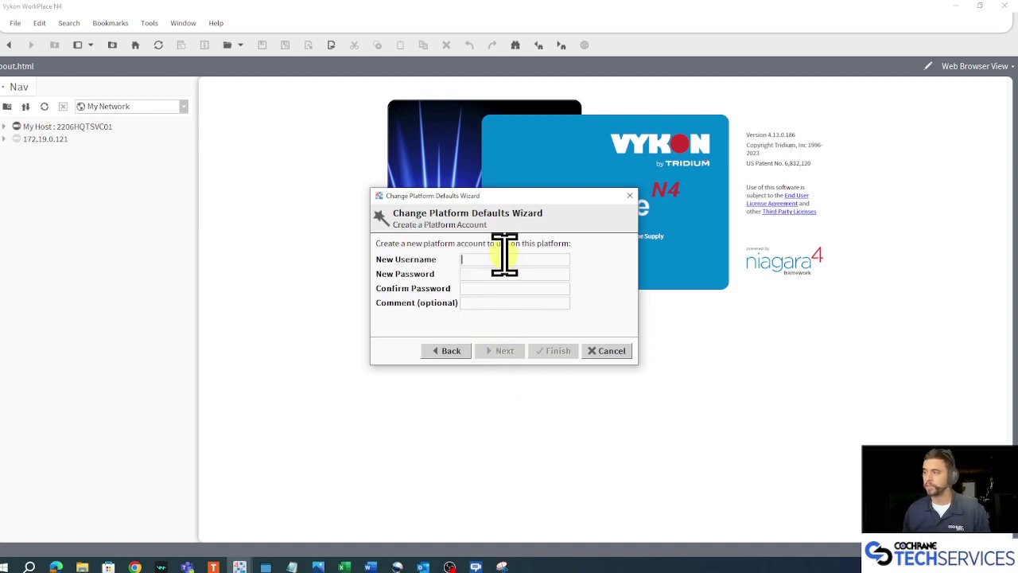
Create username Integrator with its password and confirmation, then go to Review Changes.
{"action": "type", "text": "Integration"}
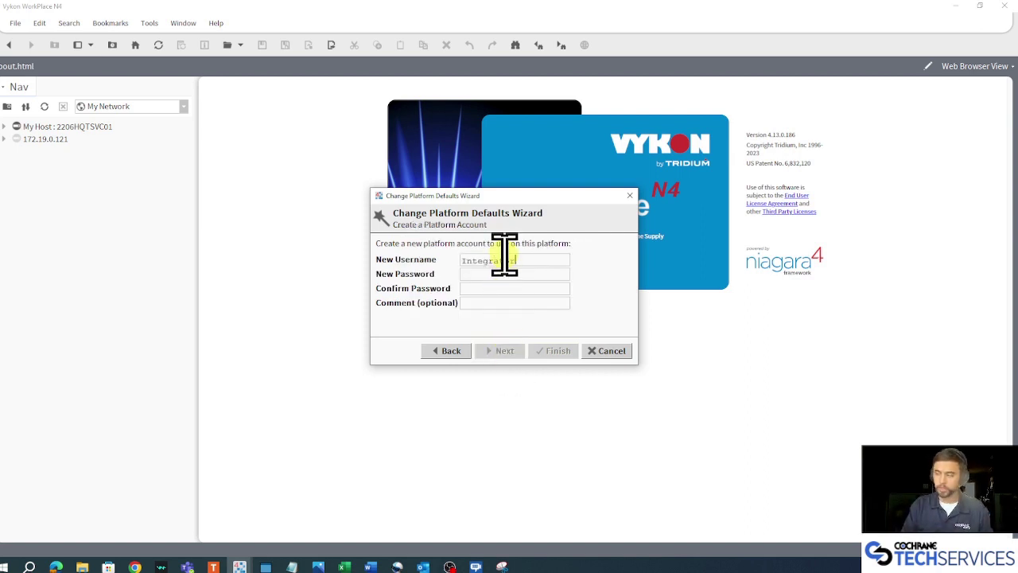
{"action": "type", "text": "••••"}
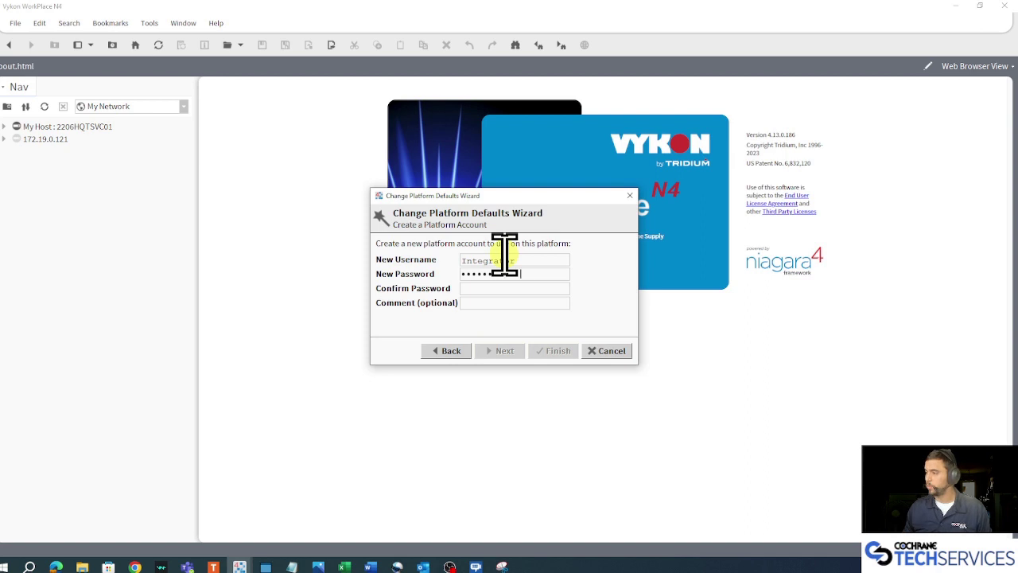
{"action": "type", "text": "••••••••••••"}
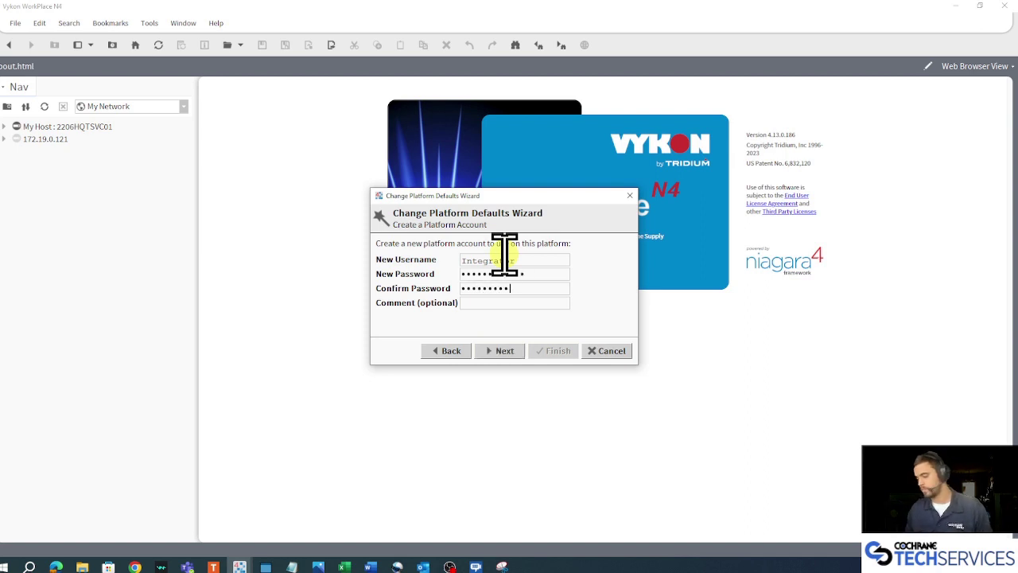
{"action": "left_click", "coordinate": [507, 351]}
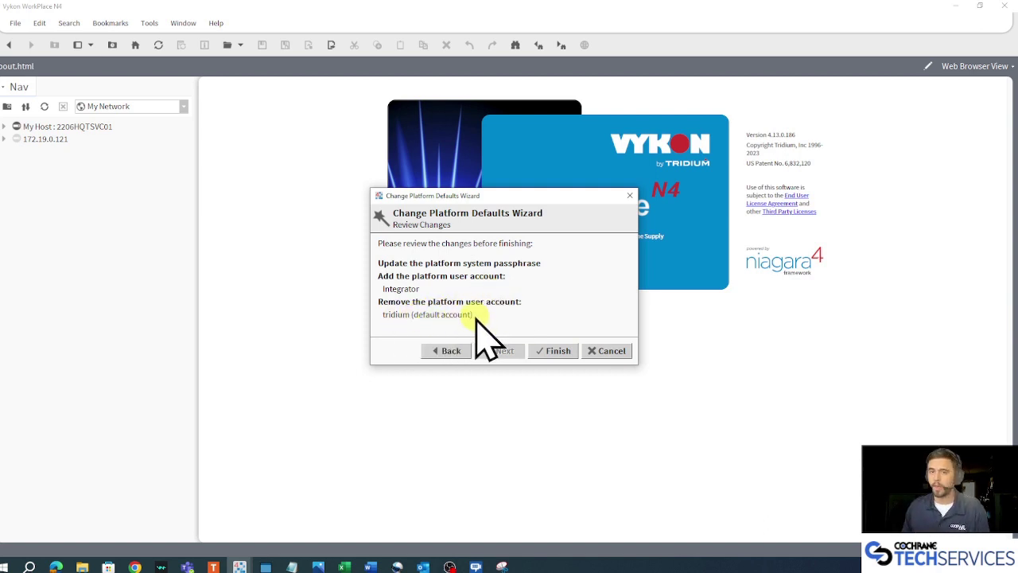
Finish the wizard: add Integrator, remove the tridium account, and update the passphrase.
{"action": "left_click", "coordinate": [555, 351]}
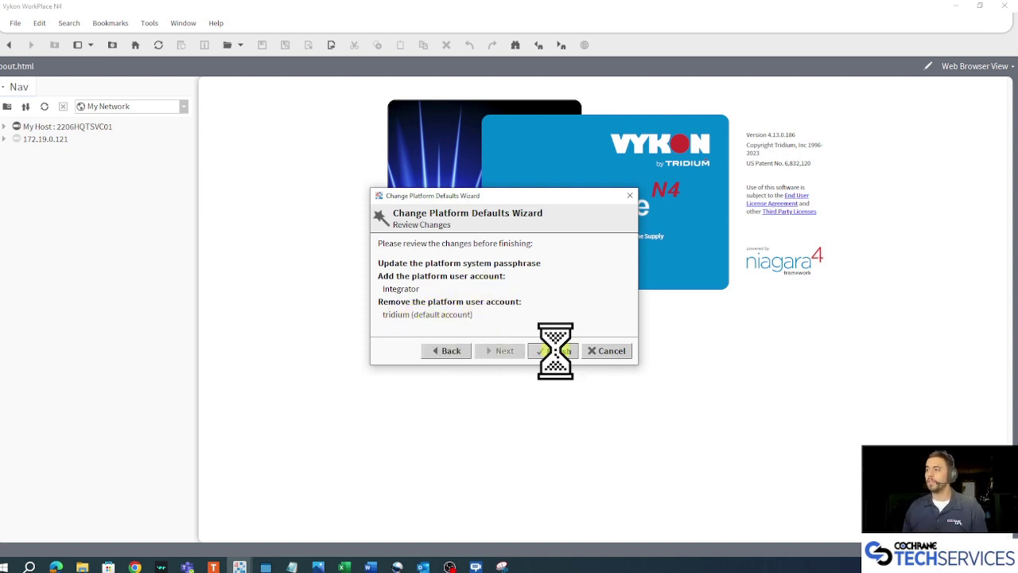